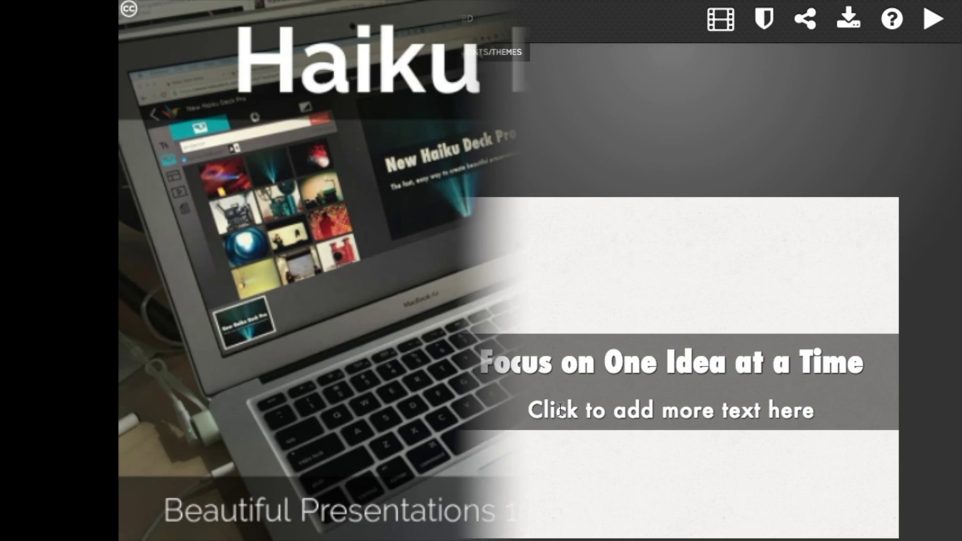
# Step: Type the subtitle 'so your listeners remember' on the Focus on One Idea slide, then bring up image search
pyautogui.click(561, 409)
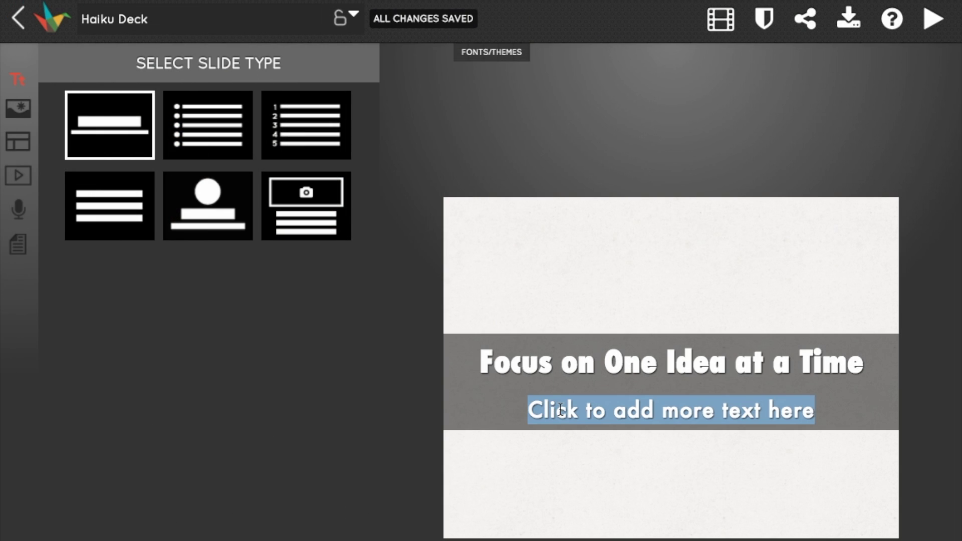
pyautogui.write('so ')
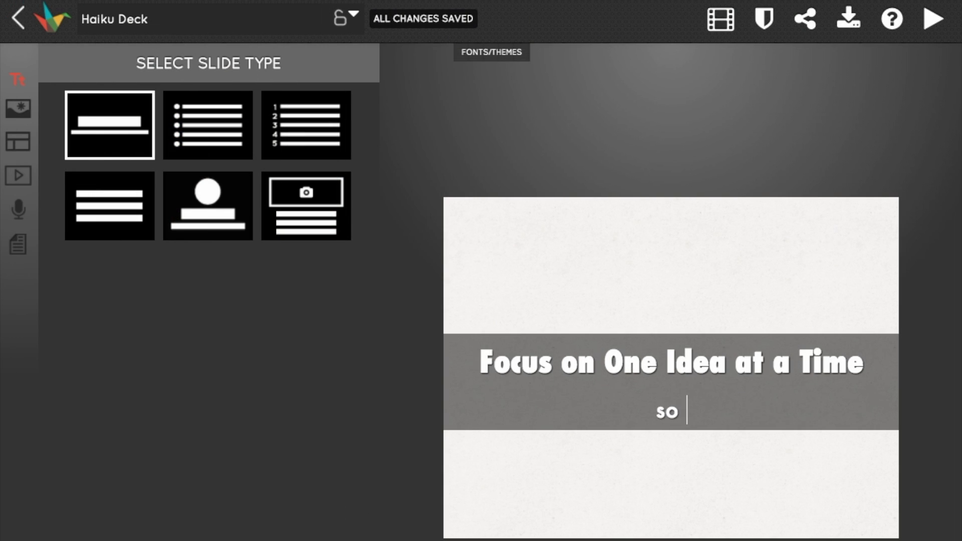
pyautogui.write('your liste')
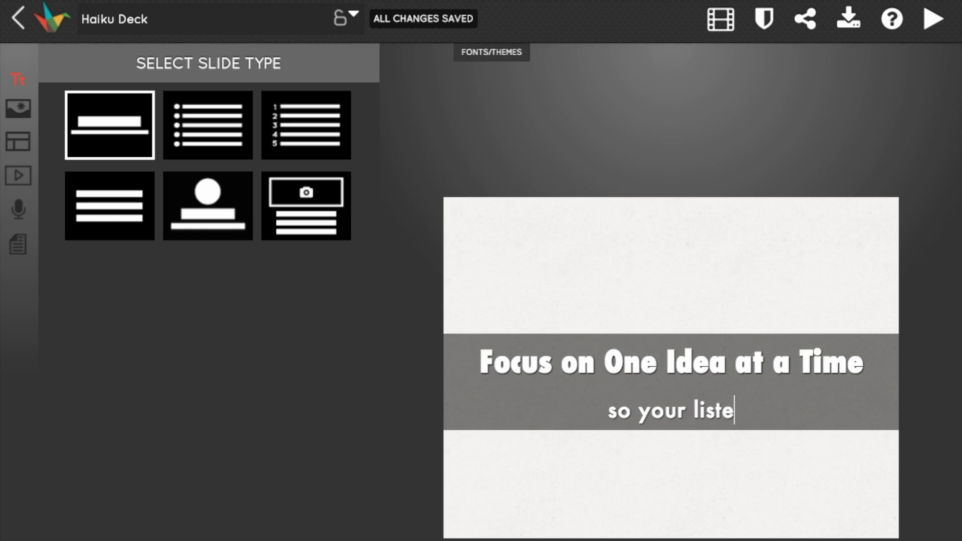
pyautogui.write('ners remember')
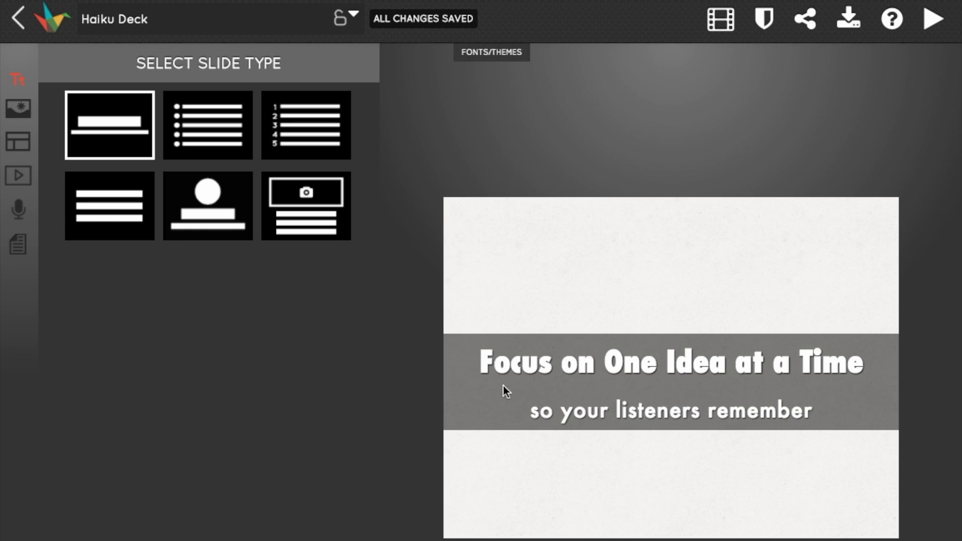
pyautogui.click(21, 111)
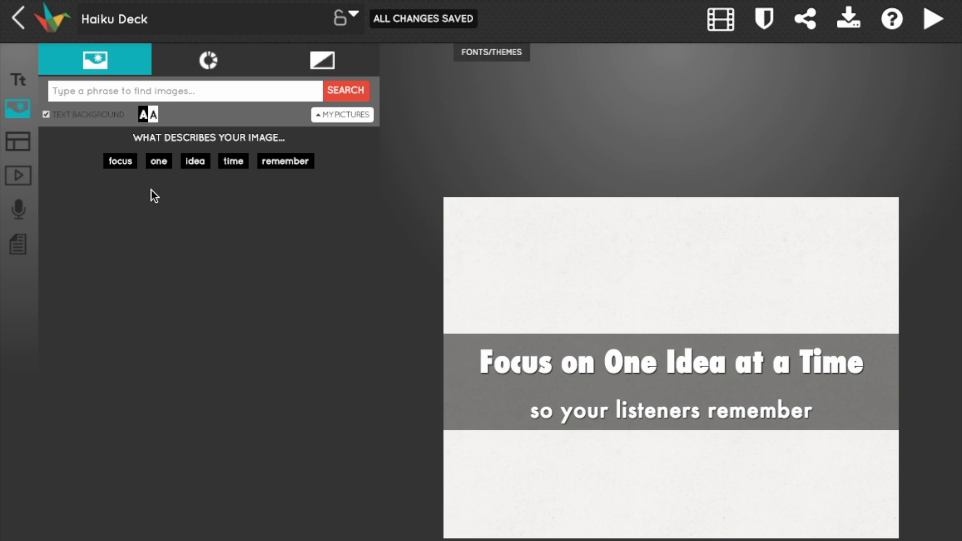
# Step: Use the 'idea' search for a lightbulb background, and the 'image' search for a wall-of-pictures background
pyautogui.click(195, 161)
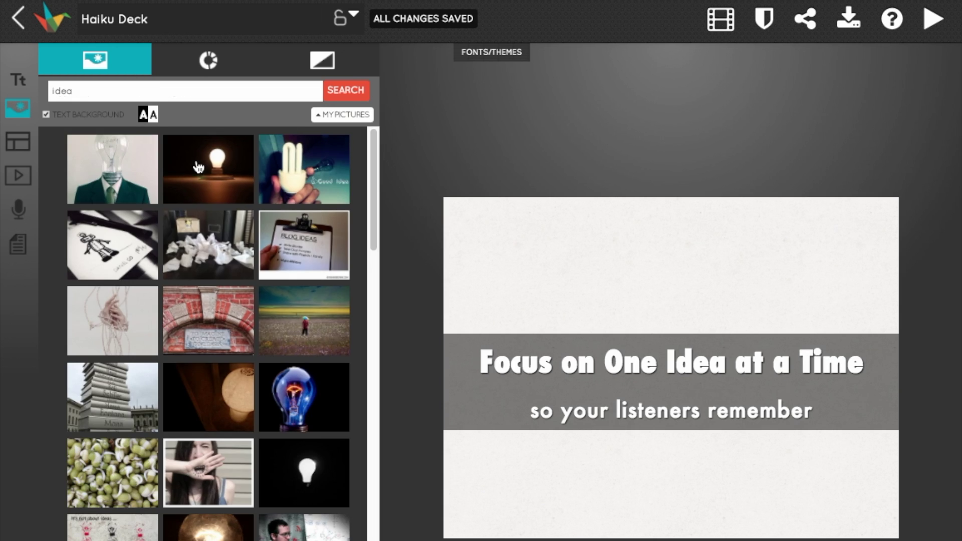
pyautogui.click(198, 167)
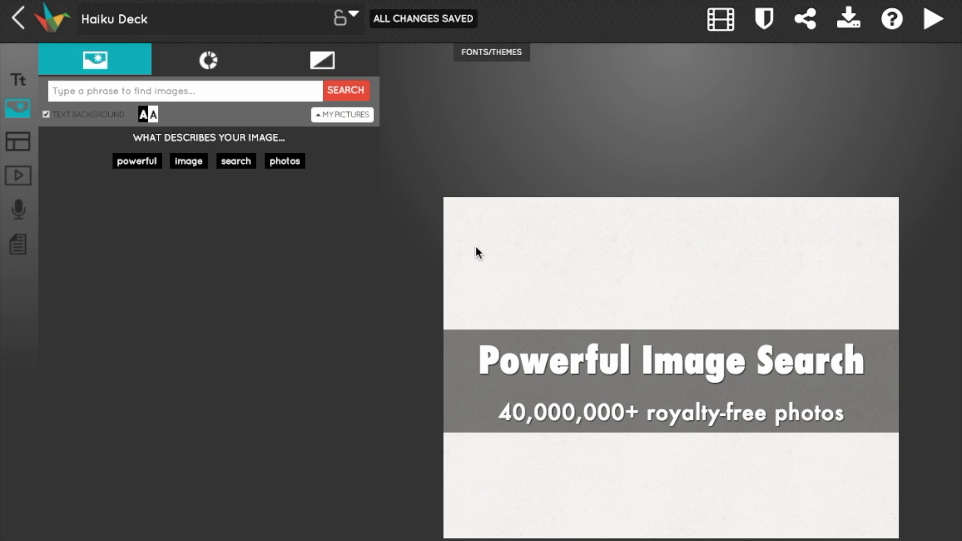
pyautogui.click(187, 160)
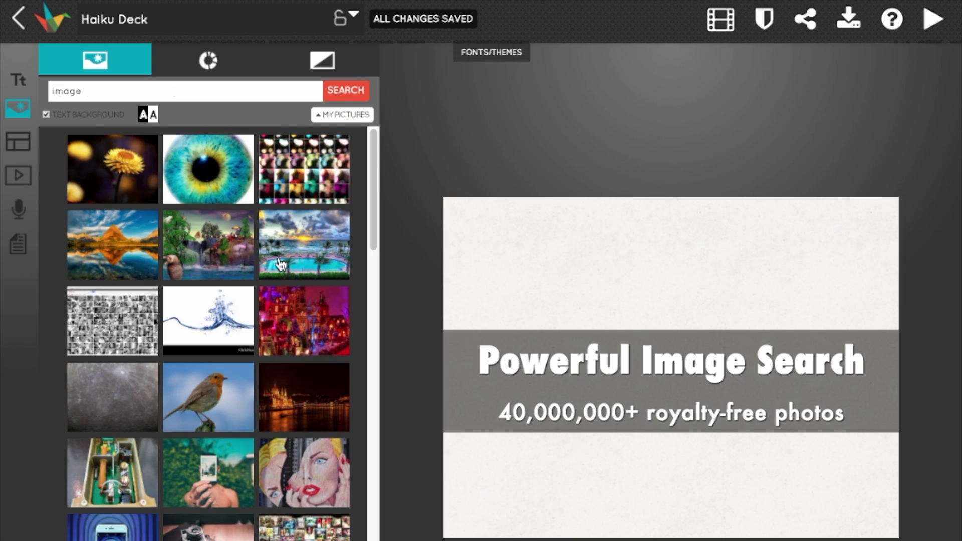
pyautogui.click(295, 528)
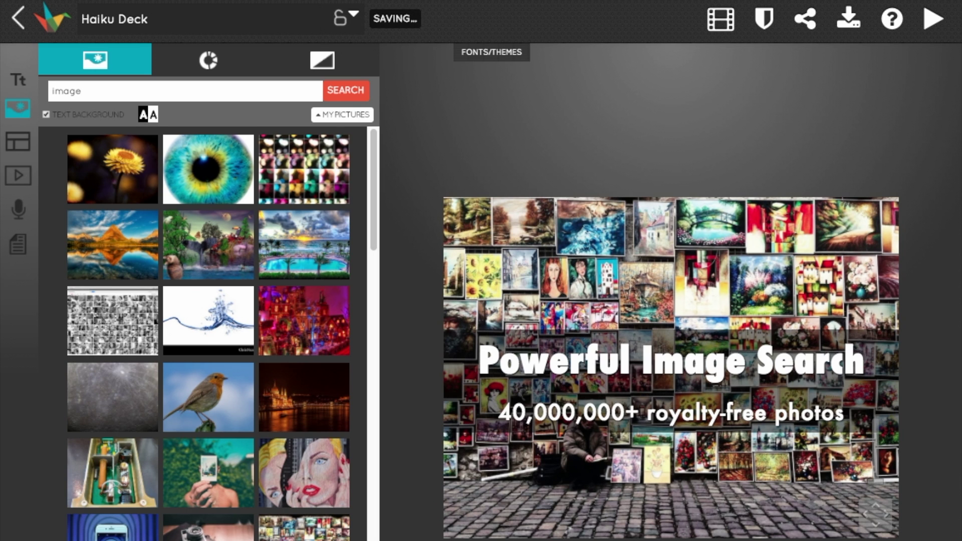
# Step: Apply the title-top, subtitle-bottom layout to the image slide and show solid colour backgrounds
pyautogui.click(20, 144)
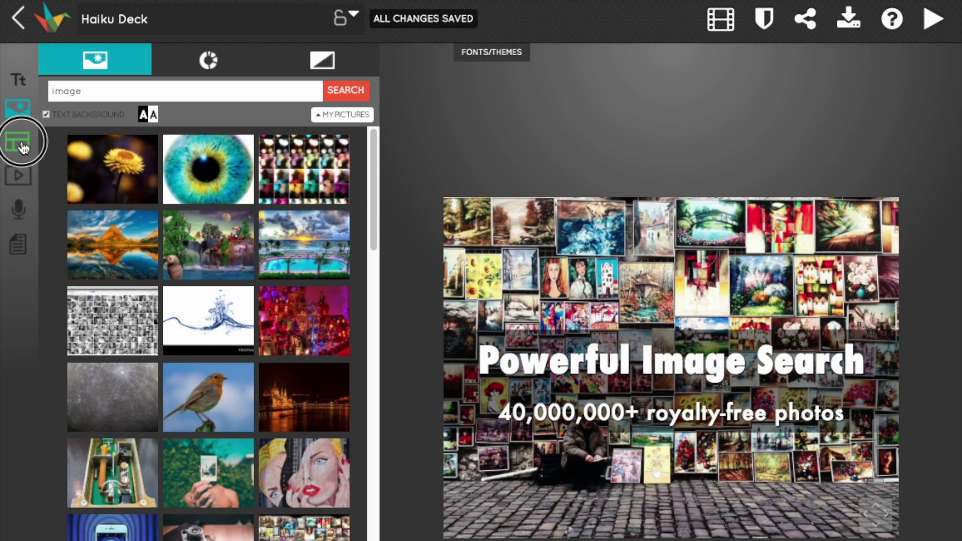
pyautogui.click(208, 126)
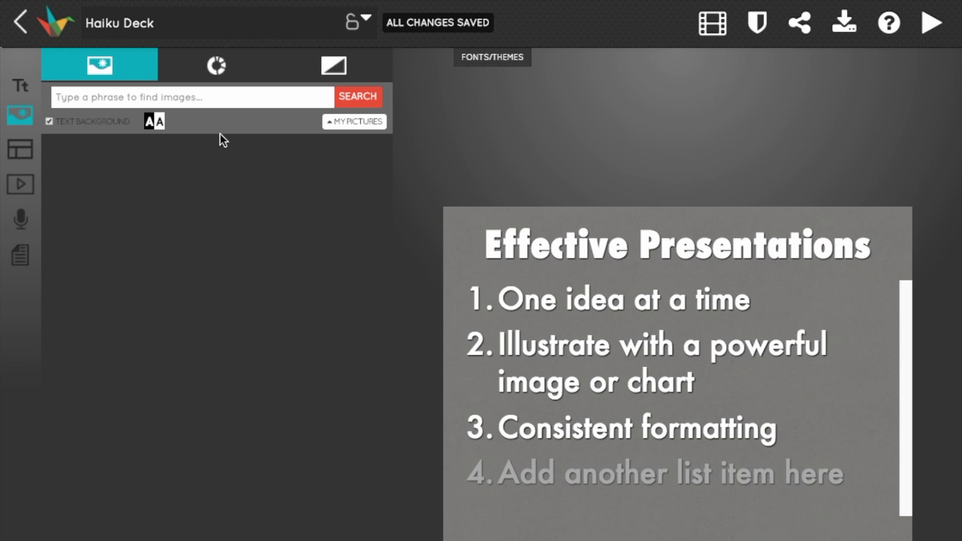
pyautogui.click(332, 65)
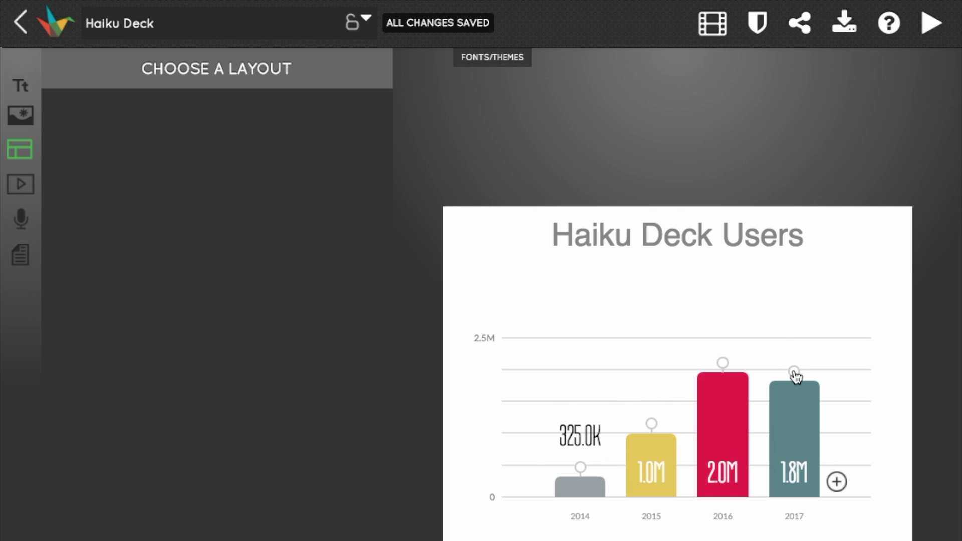
# Step: Drag the 2017 bar up until its label reads 2.0M
pyautogui.moveTo(795, 373); pyautogui.dragTo(794, 319)
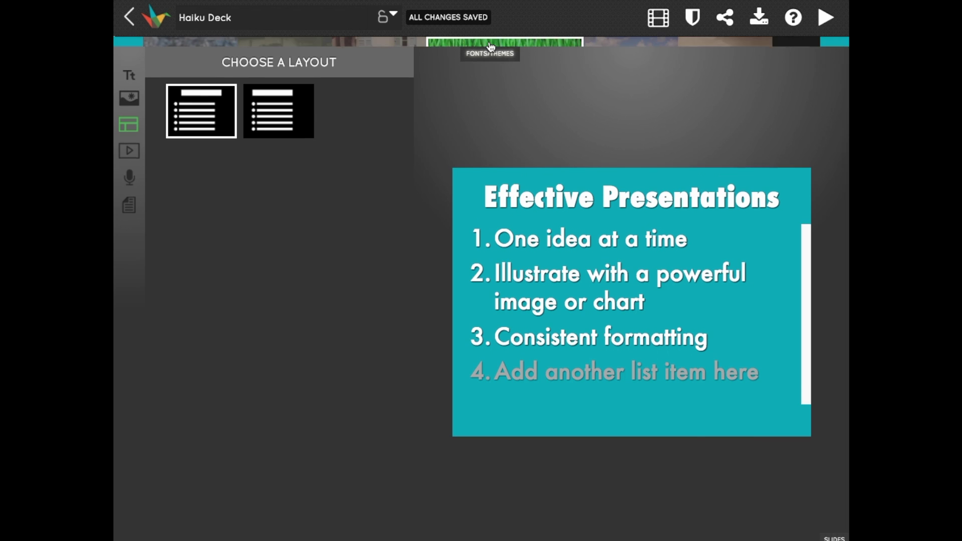
# Step: Bring up the fonts and themes choices for the Effective Presentations deck
pyautogui.click(492, 57)
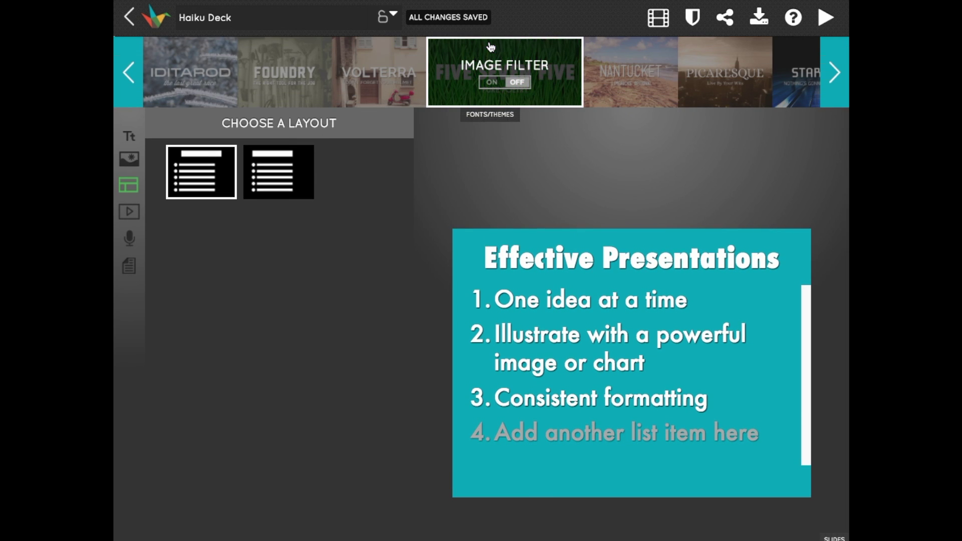
# Step: Try the Volterra, Foundry and Iditarod themes, settle on Volterra, and collapse the theme strip
pyautogui.click(363, 87)
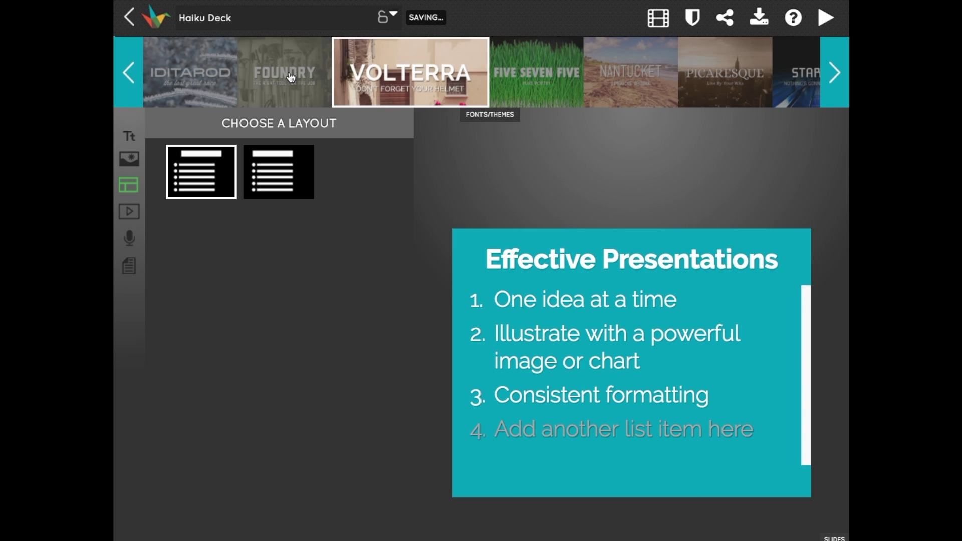
pyautogui.click(289, 76)
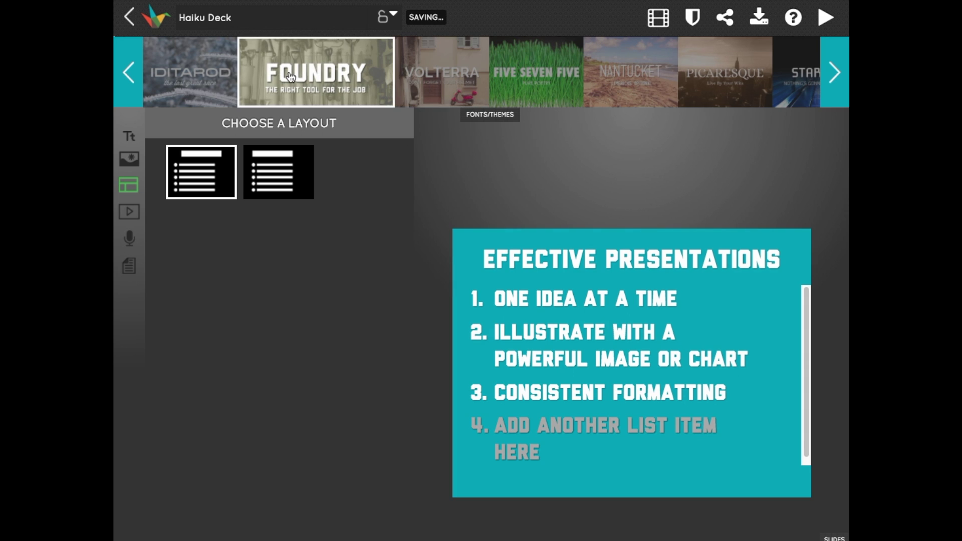
pyautogui.click(184, 64)
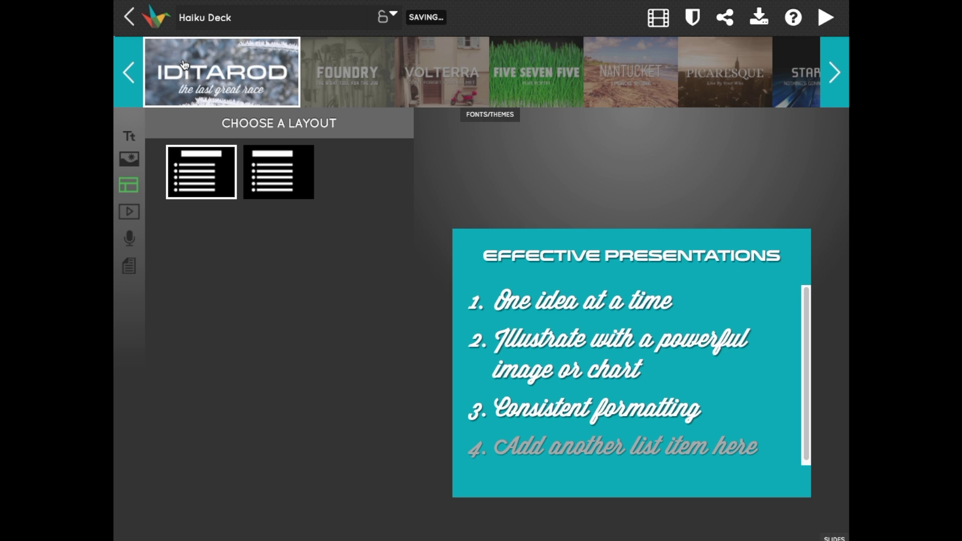
pyautogui.click(450, 65)
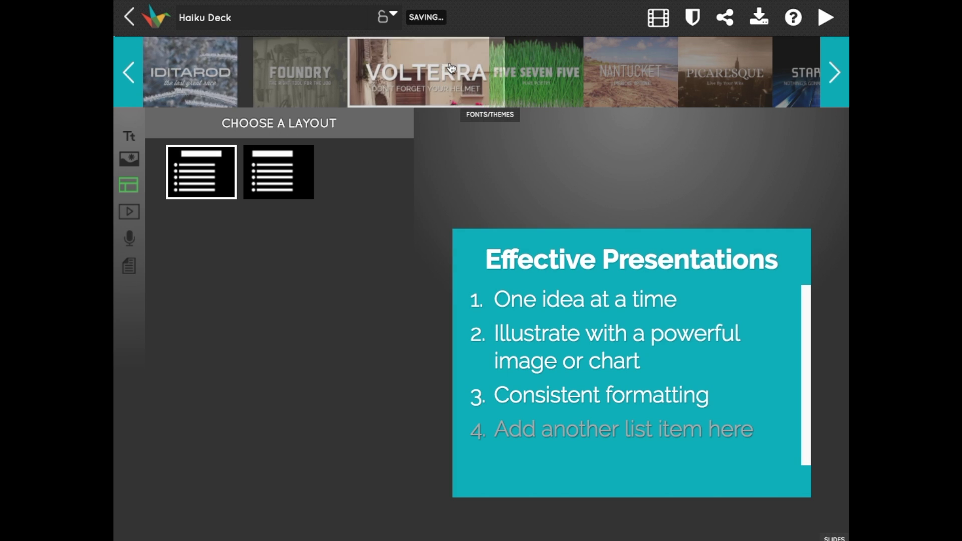
pyautogui.click(484, 114)
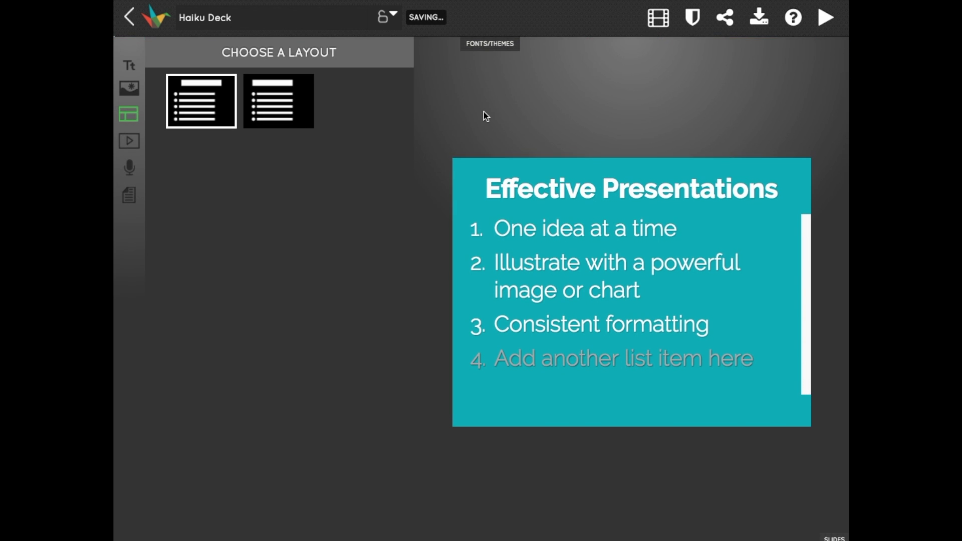
# Step: Open the share options and view the deck embedded in a blog, advancing it to slide 2
pyautogui.click(802, 17)
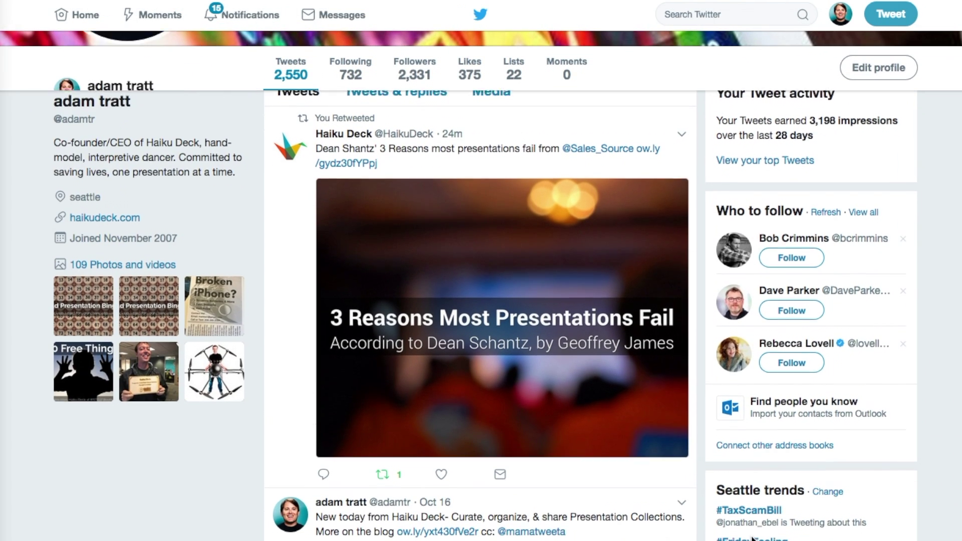
pyautogui.scroll(-1, 534, 358)
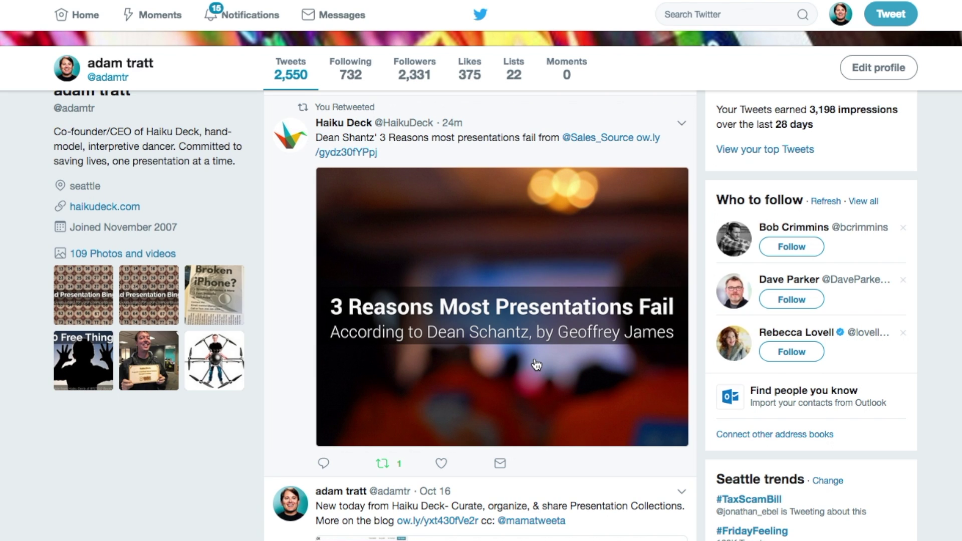
pyautogui.click(536, 365)
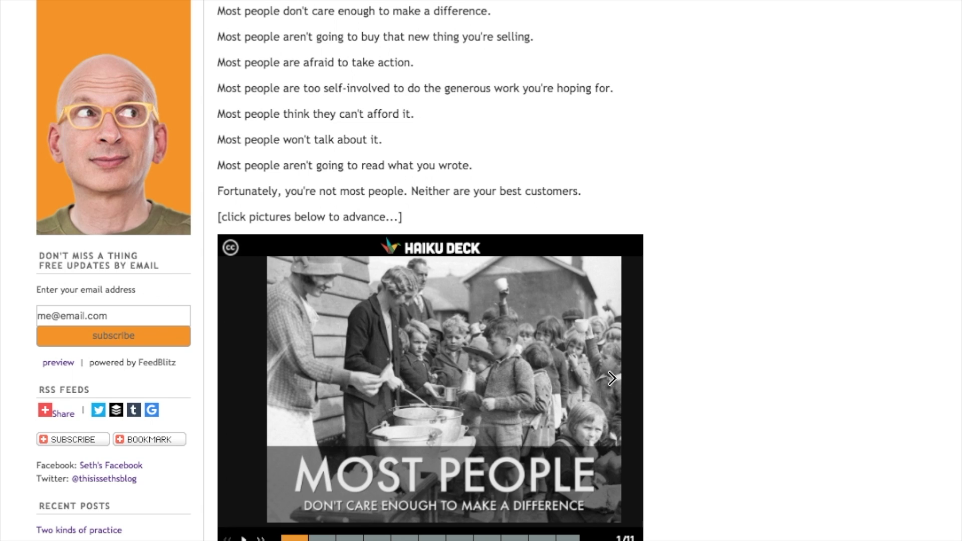
pyautogui.click(611, 378)
# Step: Advance the embedded Most People deck three times, from slide 2 to slide 5 of 11
pyautogui.click(607, 378)
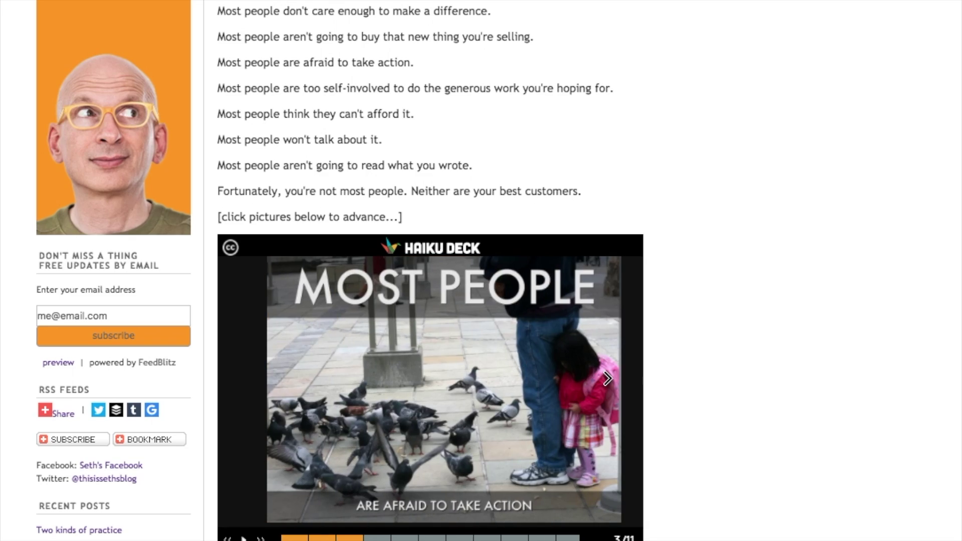
pyautogui.click(607, 378)
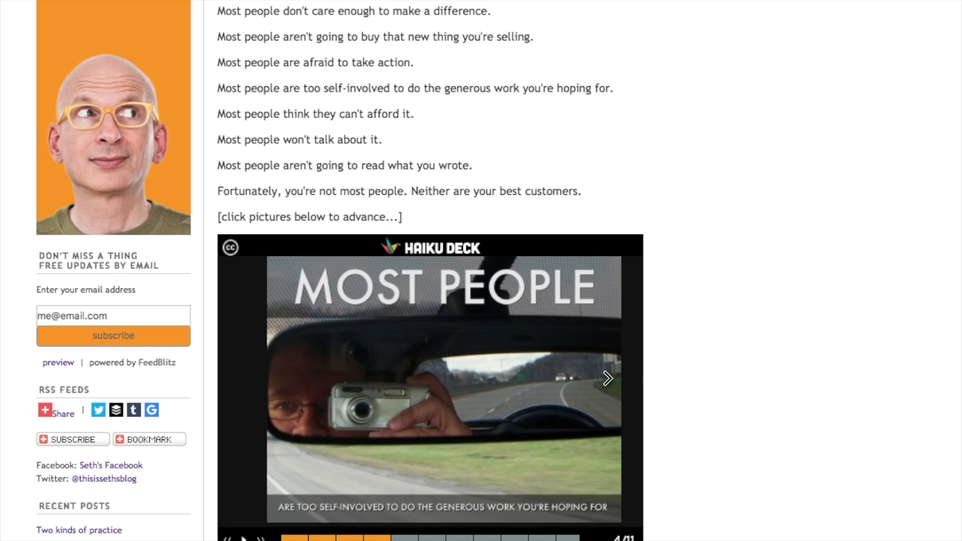
pyautogui.click(608, 378)
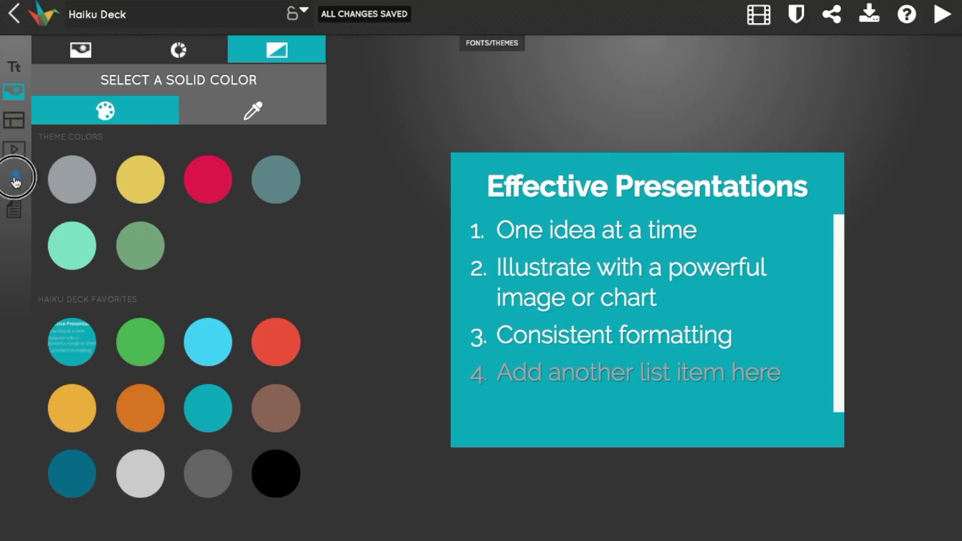
# Step: Record a short audio narration for the Effective Presentations slide
pyautogui.click(16, 179)
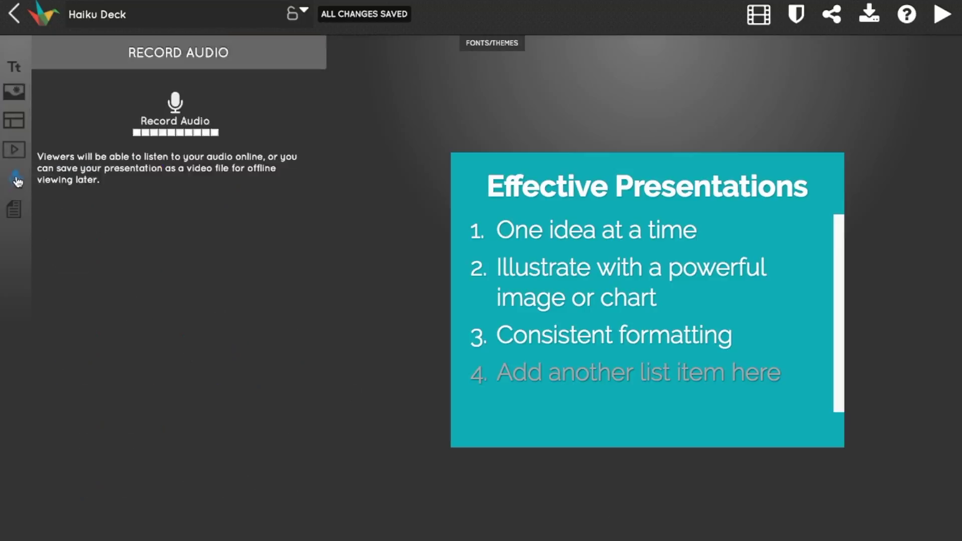
pyautogui.click(176, 102)
pyautogui.click(175, 102)
# Step: Download the deck as a PPTX PowerPoint file
pyautogui.click(869, 14)
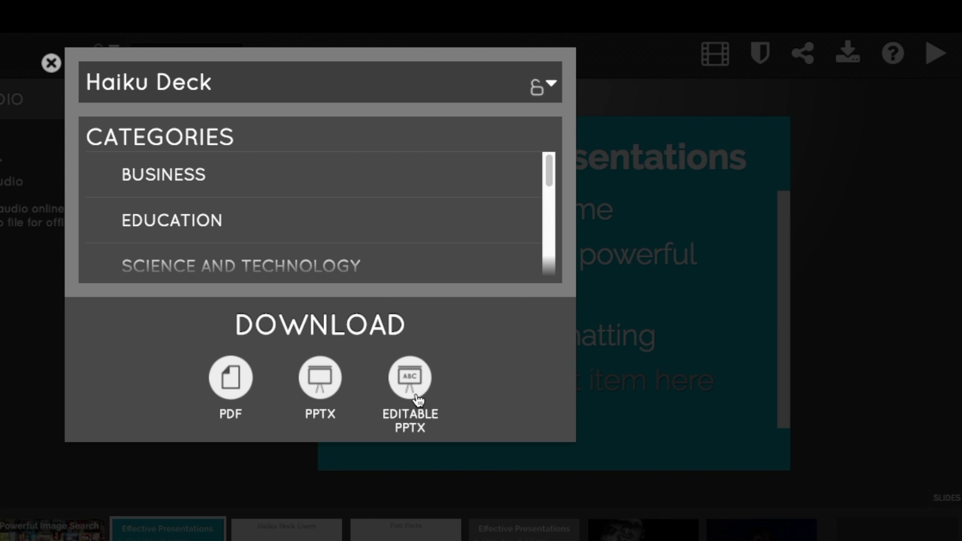
pyautogui.click(317, 398)
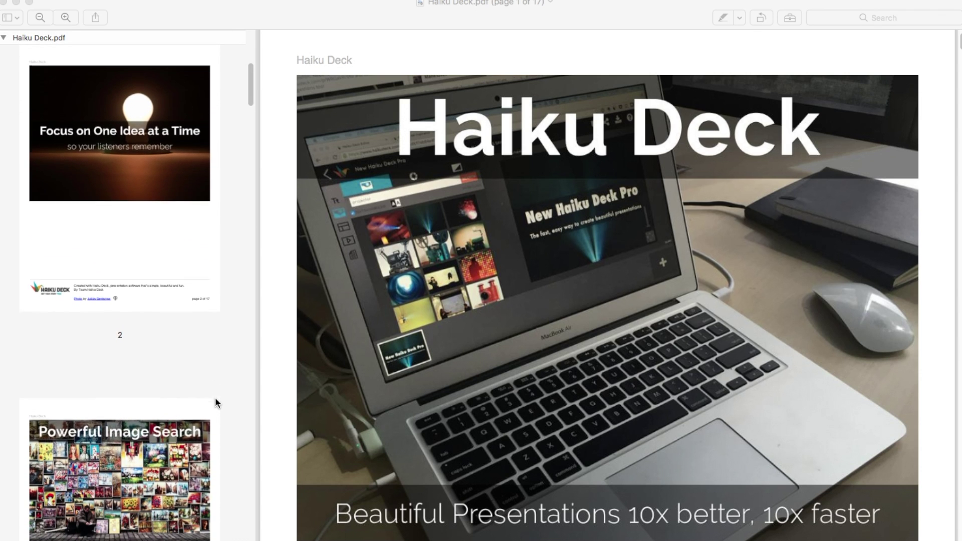
pyautogui.scroll(-7, 215, 398)
pyautogui.scroll(-12, 215, 398)
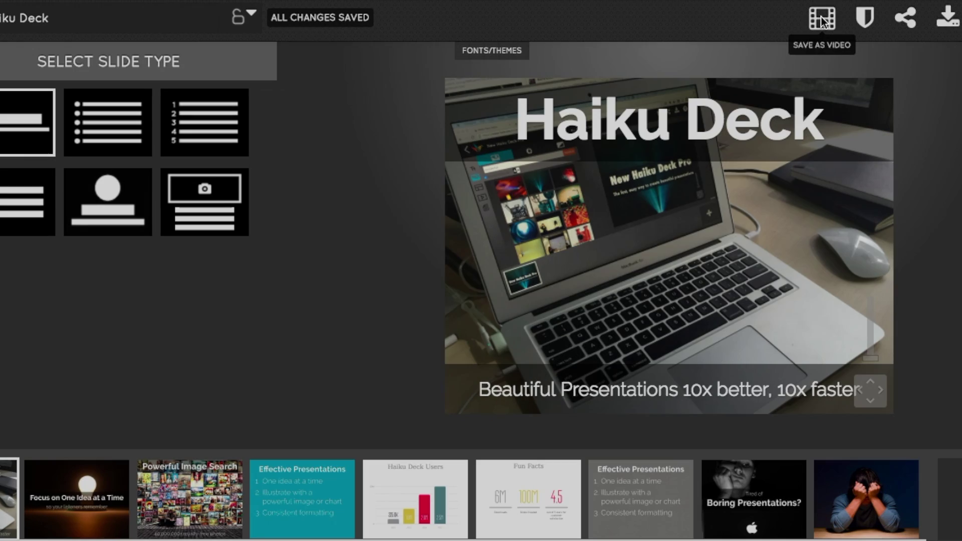
# Step: Download the deck as a presentation video and close the video window
pyautogui.click(821, 17)
pyautogui.click(705, 396)
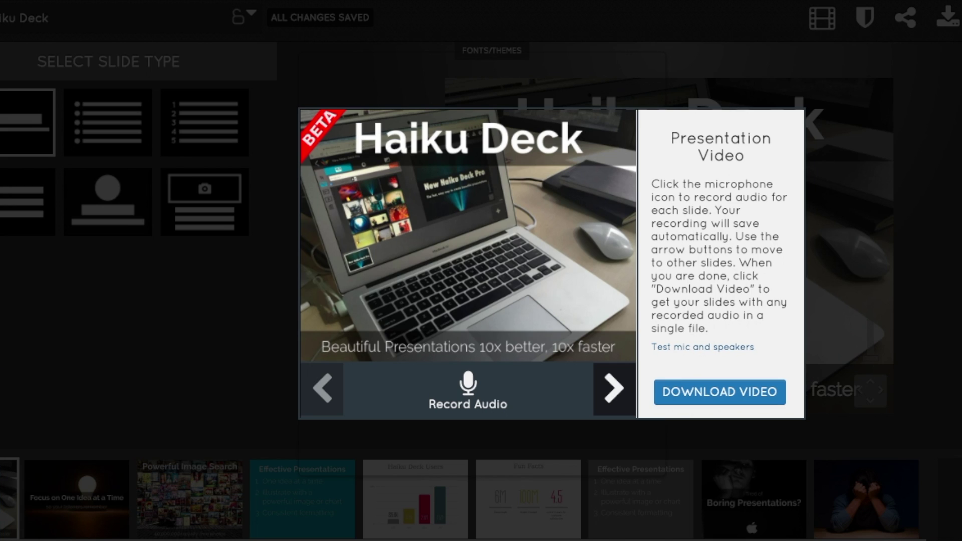
pyautogui.press('Escape')
# Step: Set the deck's privacy to Private
pyautogui.click(240, 17)
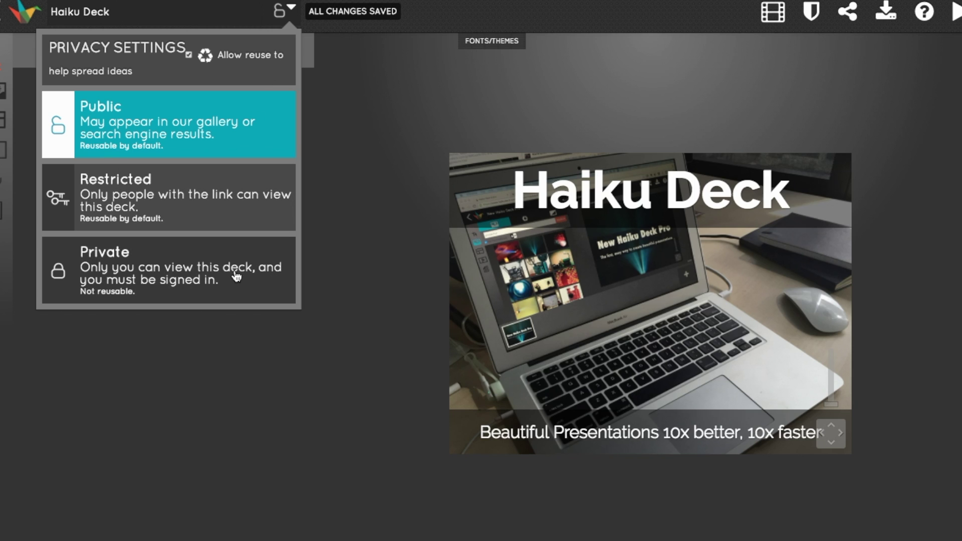
pyautogui.click(237, 277)
pyautogui.click(354, 292)
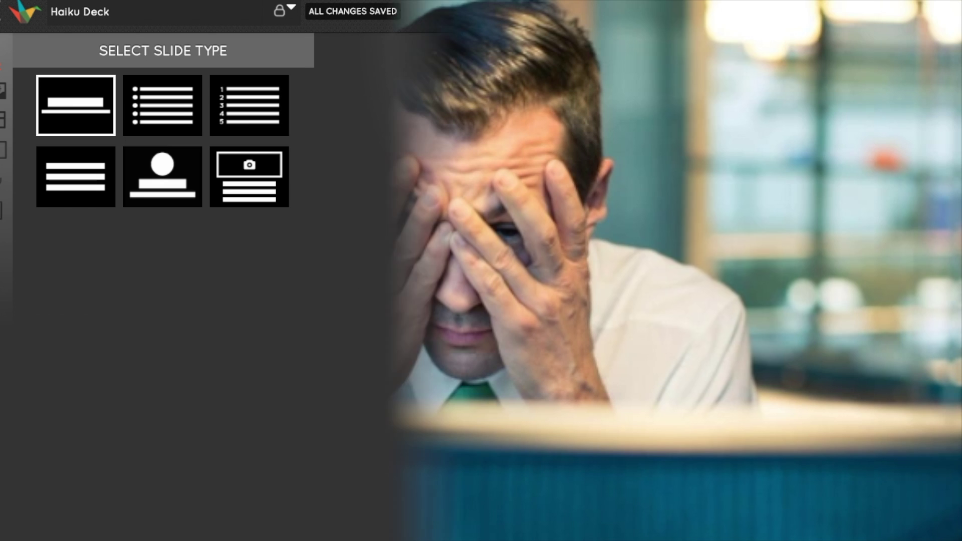